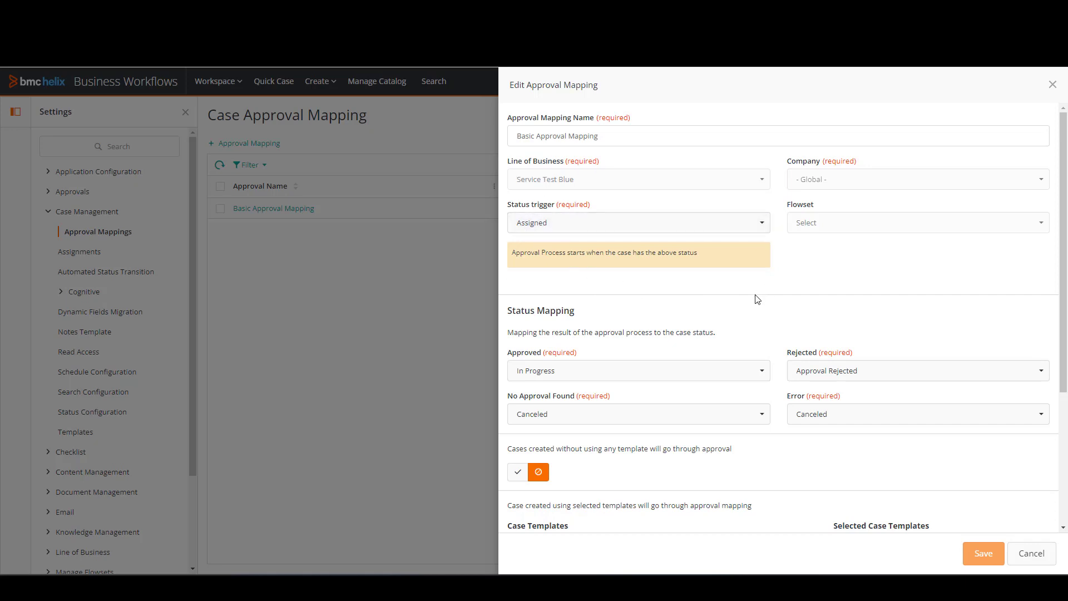
Review the Basic Approval Mapping's status mappings and selected case templates, and close it without saving.
drag(1060, 281, 1067, 367)
scroll(930, 374, down, 1)
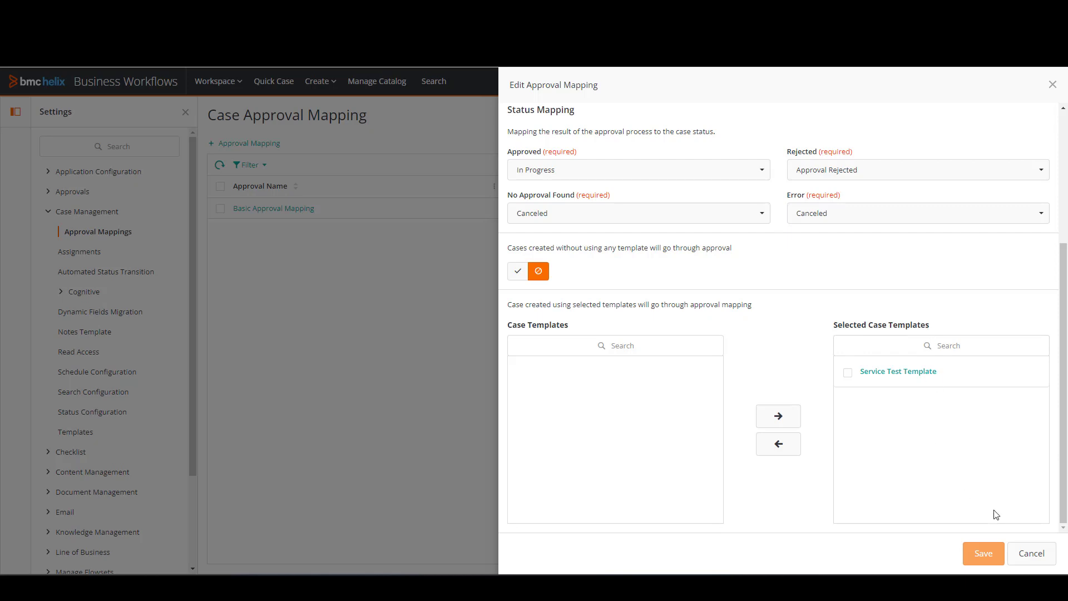
click(1030, 549)
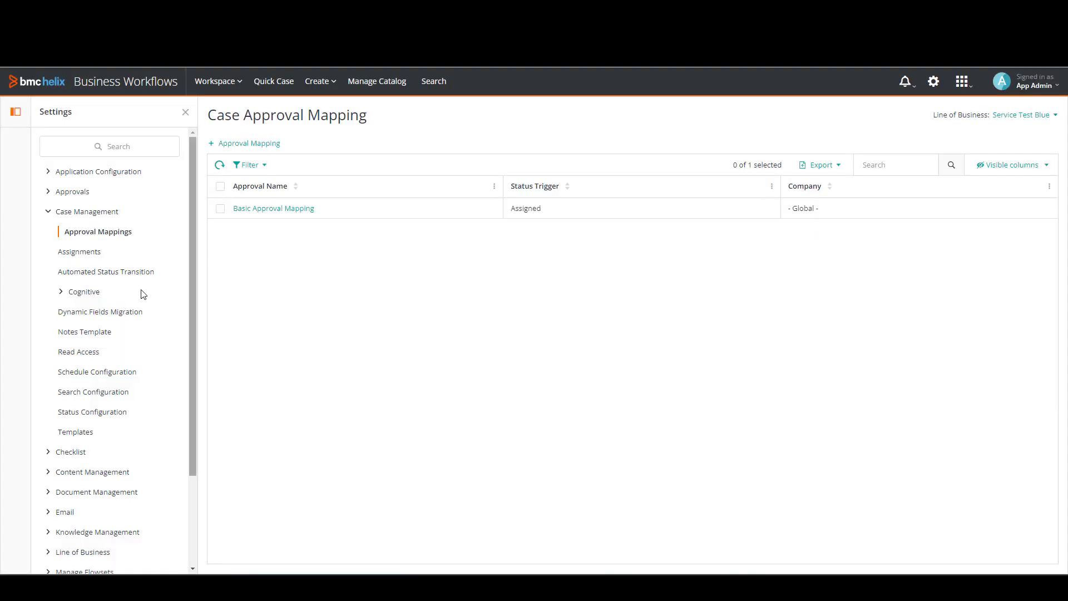
Examine the Basic Approval flow in the Case record definition's approval configuration, and close it without changes.
click(49, 194)
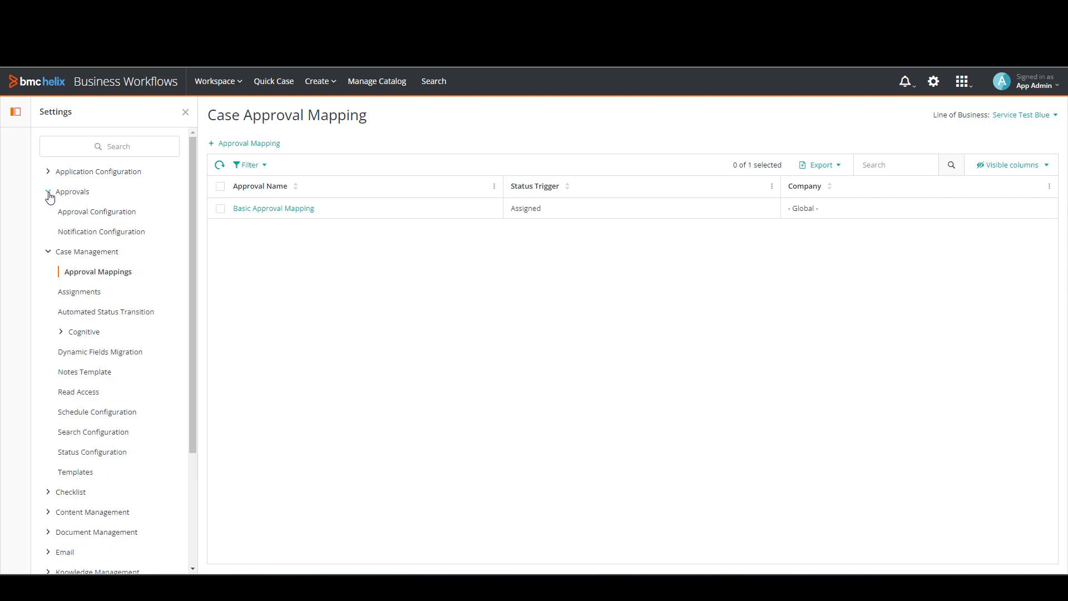
click(90, 216)
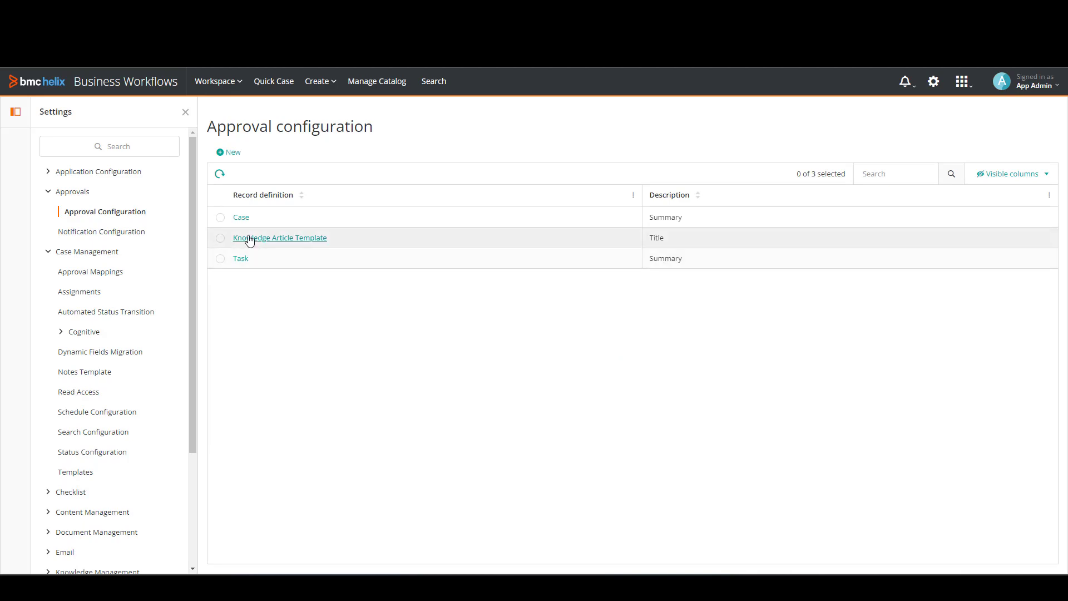
click(241, 218)
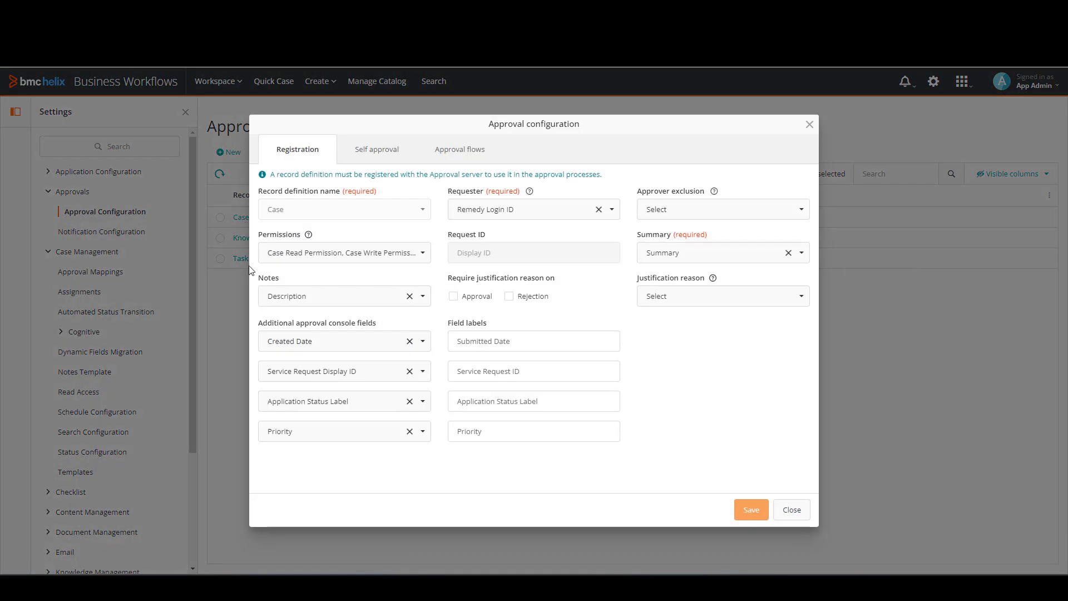
click(466, 155)
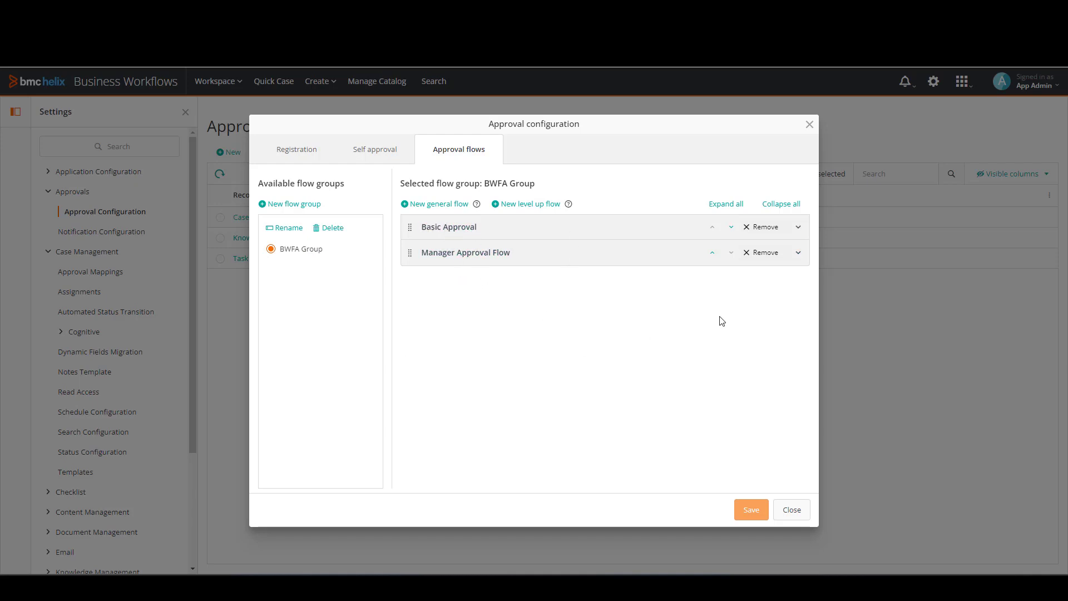
click(800, 228)
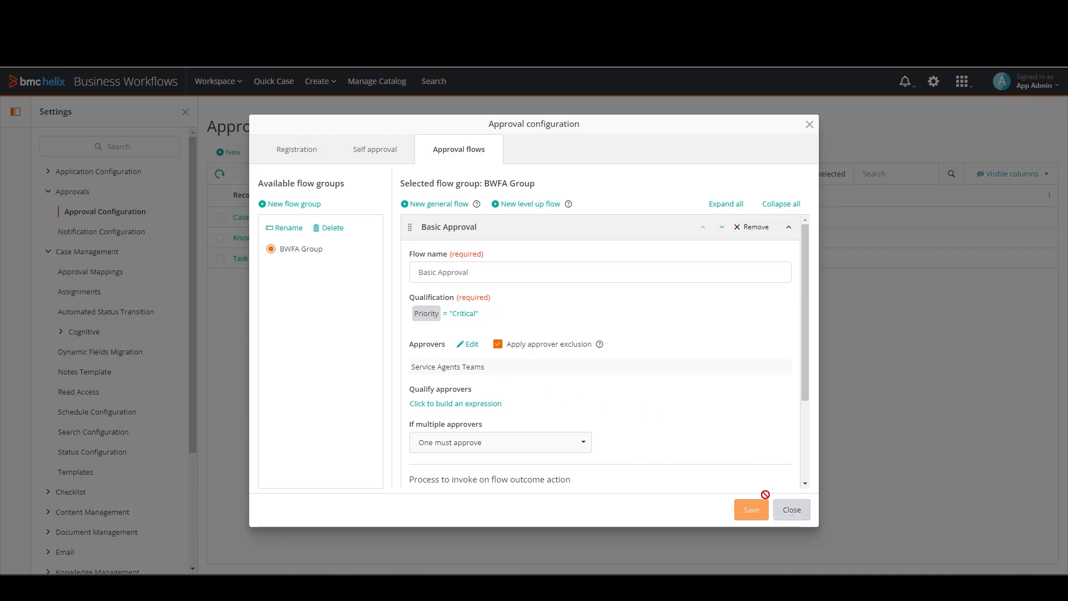
click(792, 511)
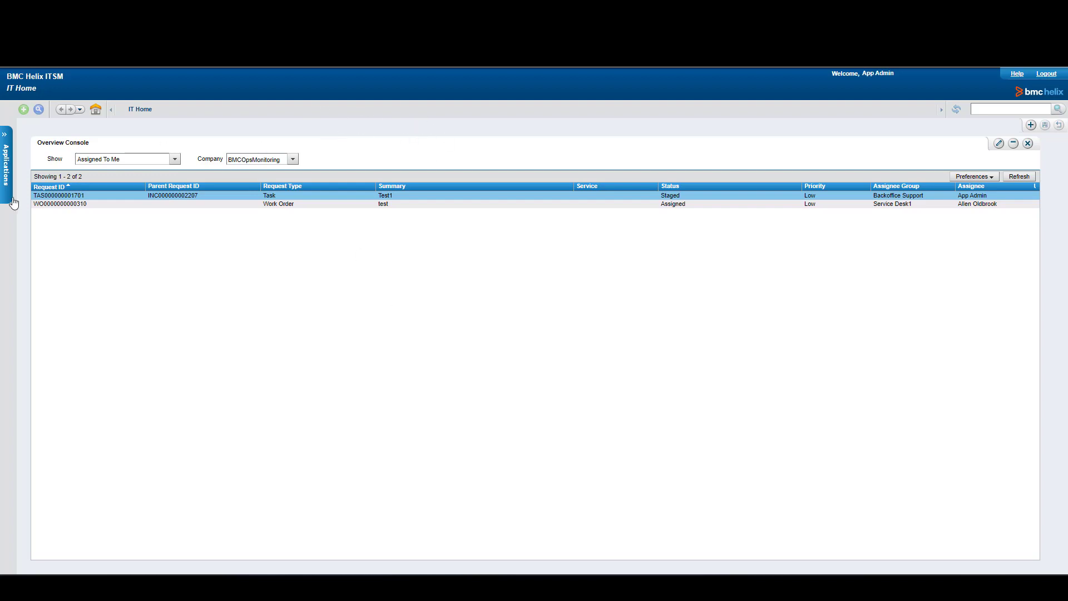
Switch to BMC Helix ITSM and open the approval server's settings from the Approval Administration Console.
click(7, 163)
mouse_move(25, 149)
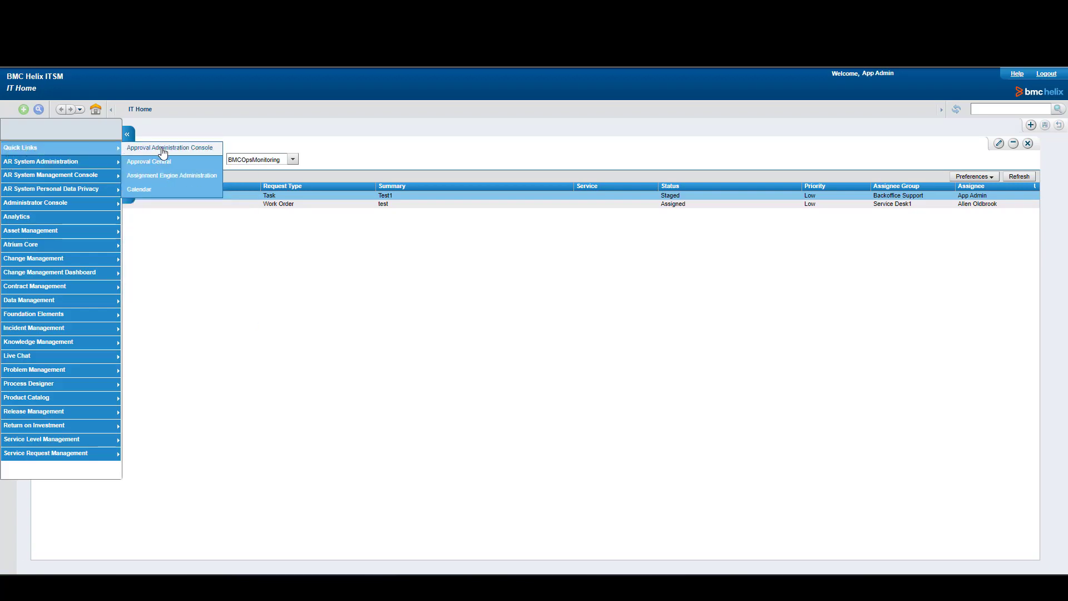
click(163, 152)
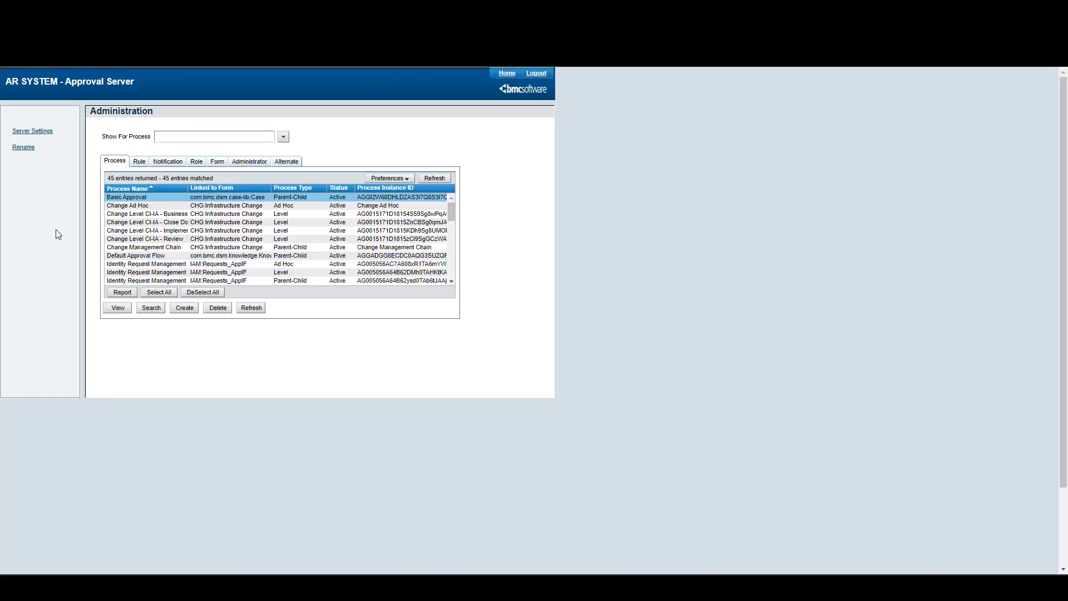
click(41, 137)
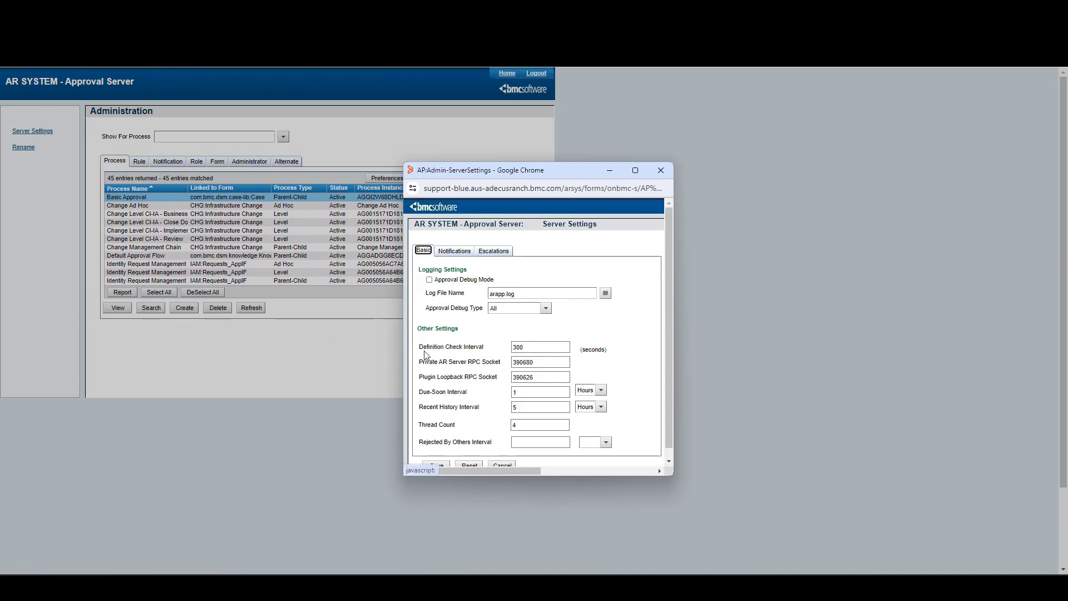
Enable Approval Debug Mode with the debug type All and save the approval server settings.
drag(471, 271, 420, 269)
click(446, 269)
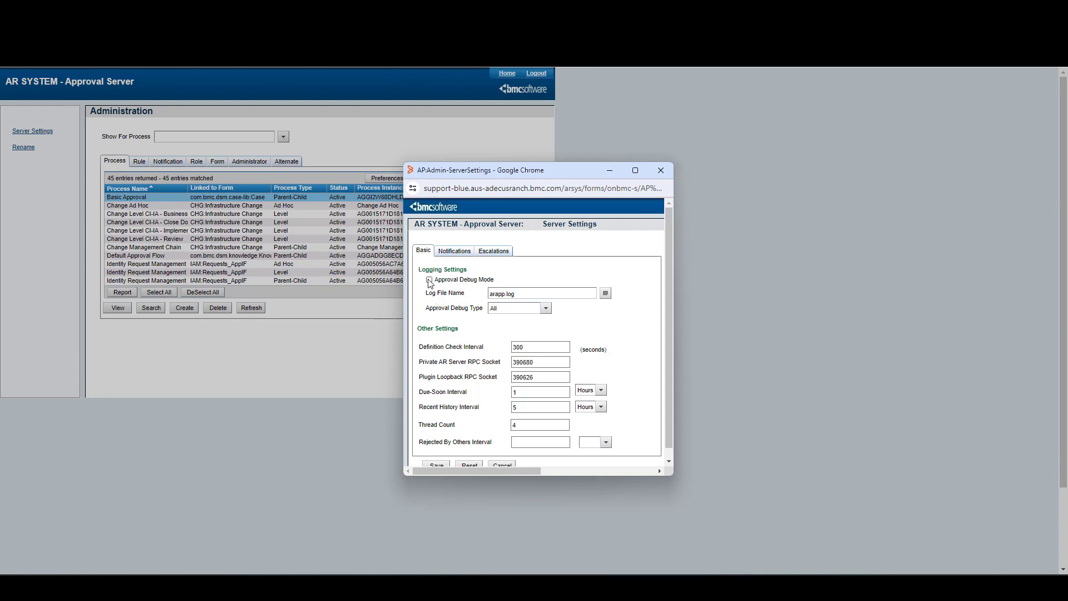
click(430, 280)
click(545, 308)
click(497, 328)
scroll(454, 423, down, 1)
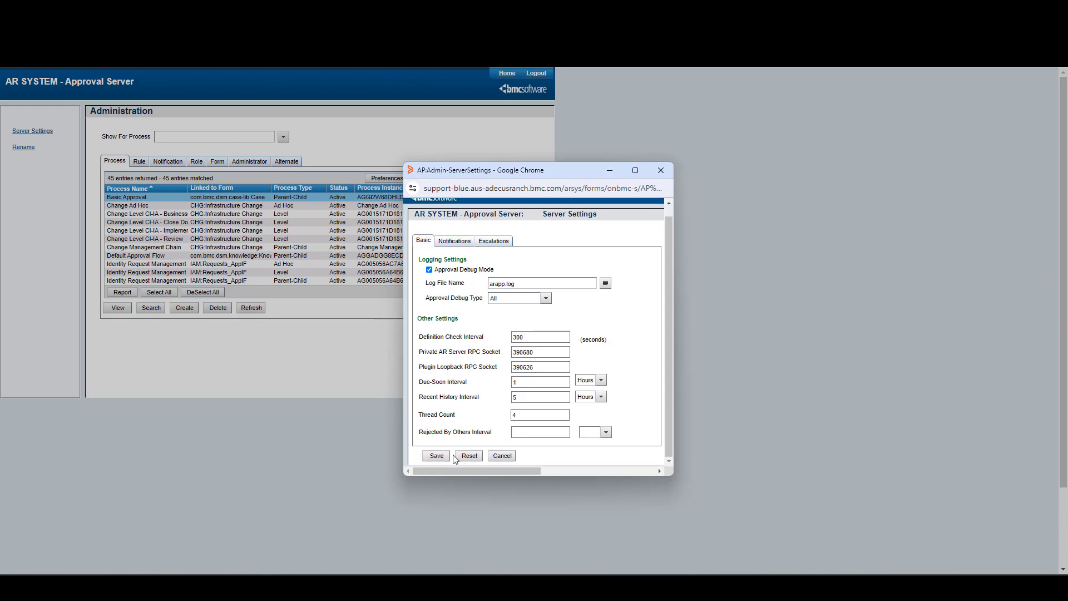
click(436, 457)
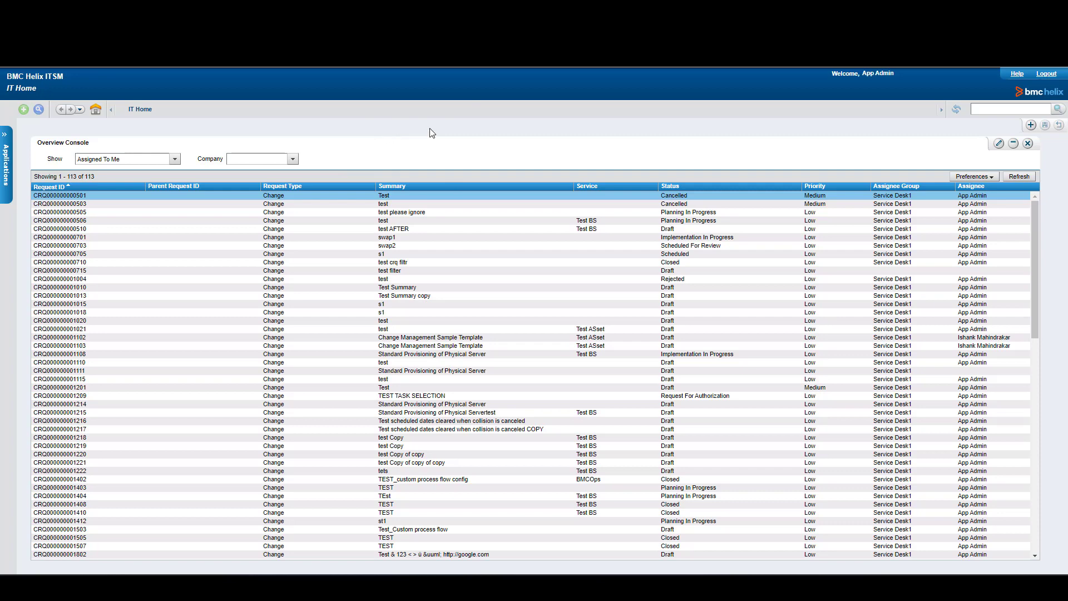
Open the general Server Information from the AR System Administration Console.
click(8, 161)
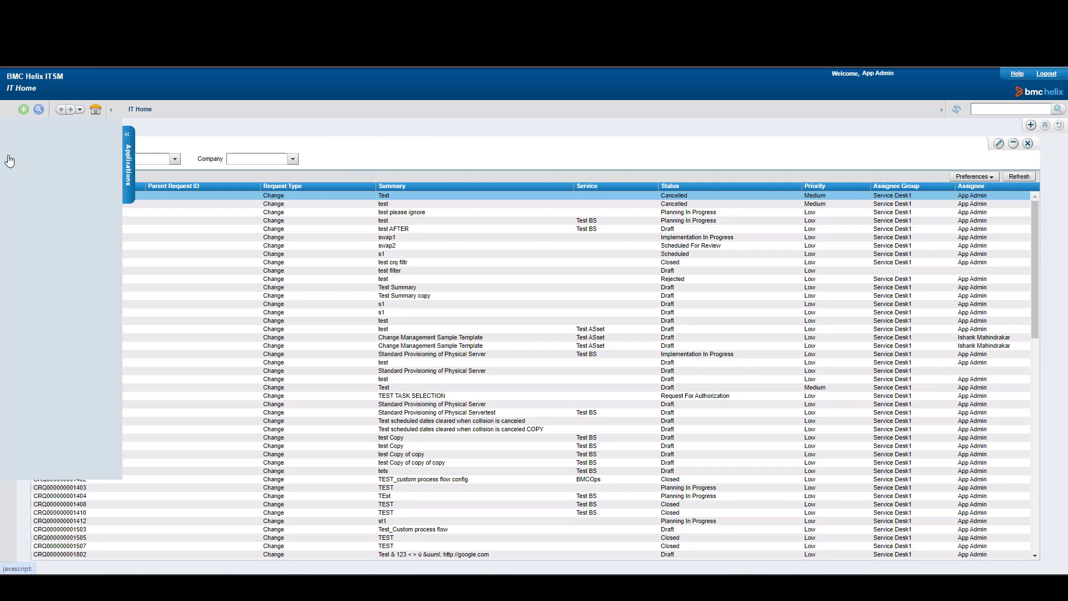
mouse_move(49, 166)
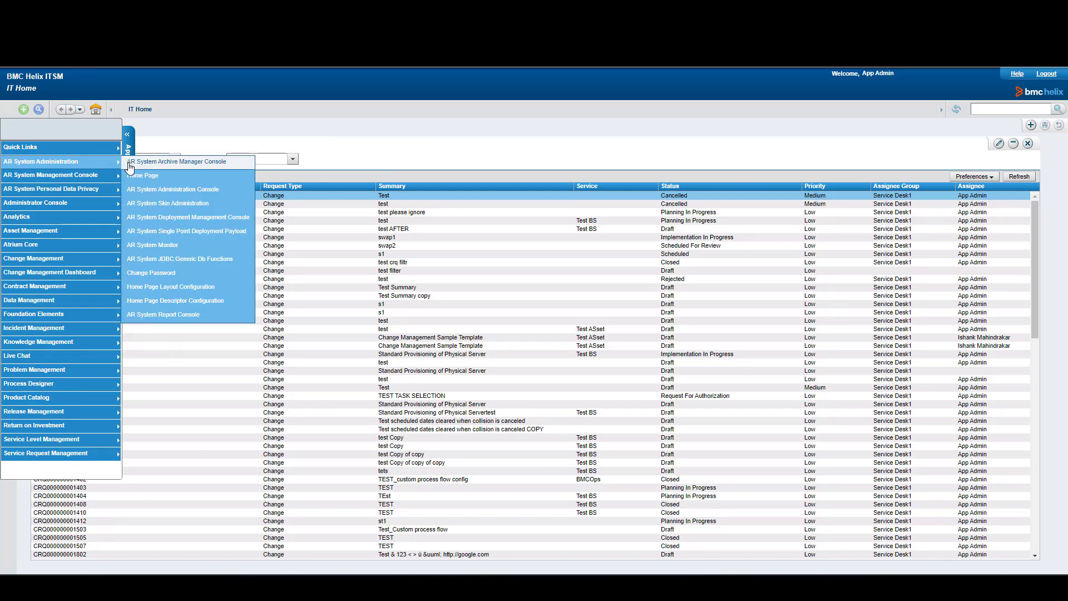
click(150, 196)
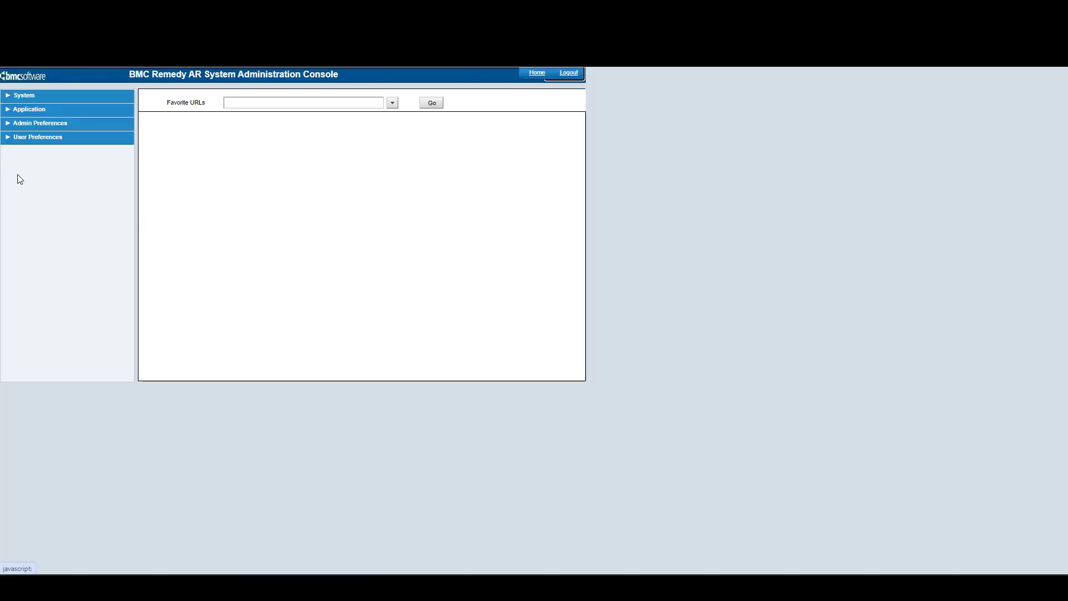
click(9, 98)
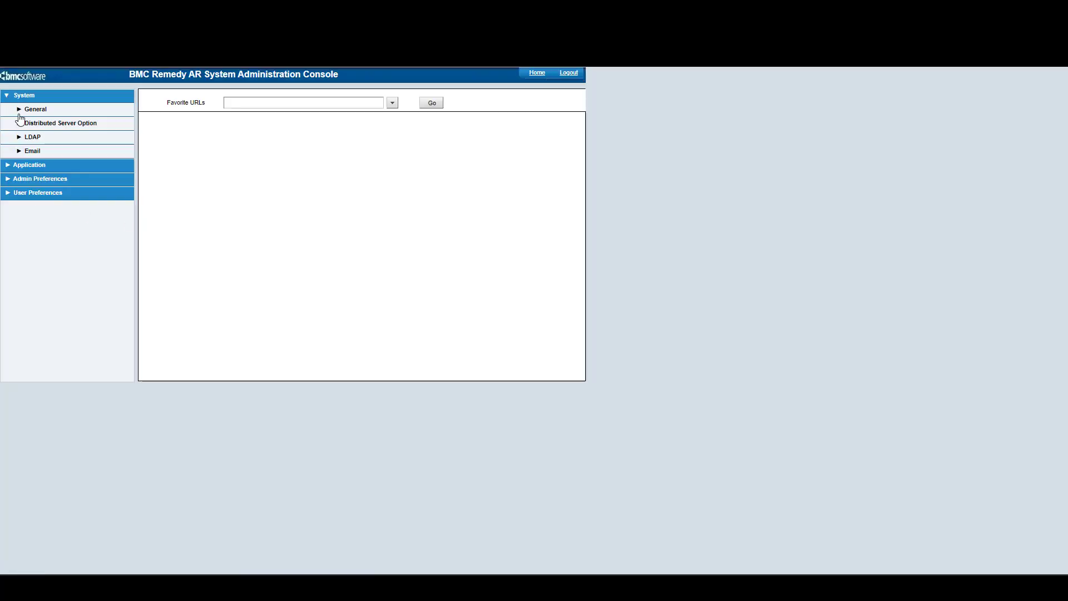
click(20, 111)
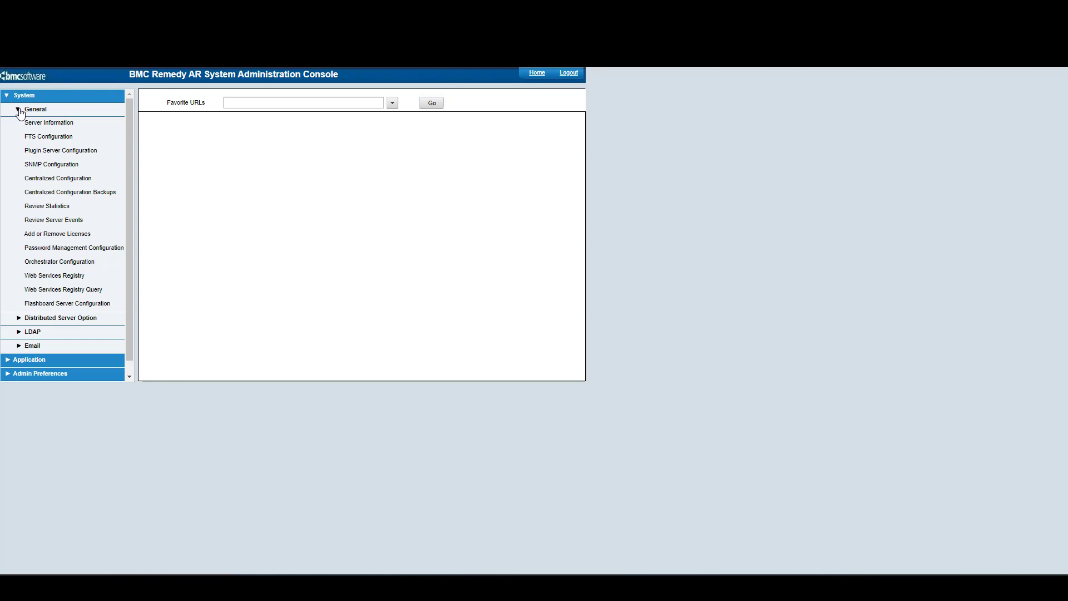
click(56, 124)
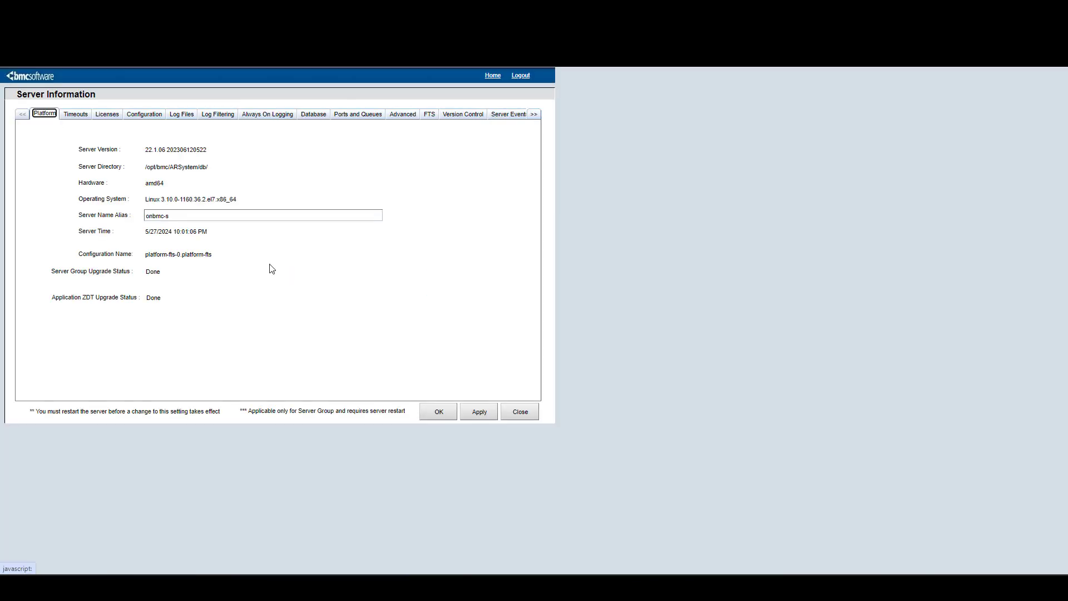
Enable the Process Log in the server's log file settings, apply the change and confirm.
click(182, 117)
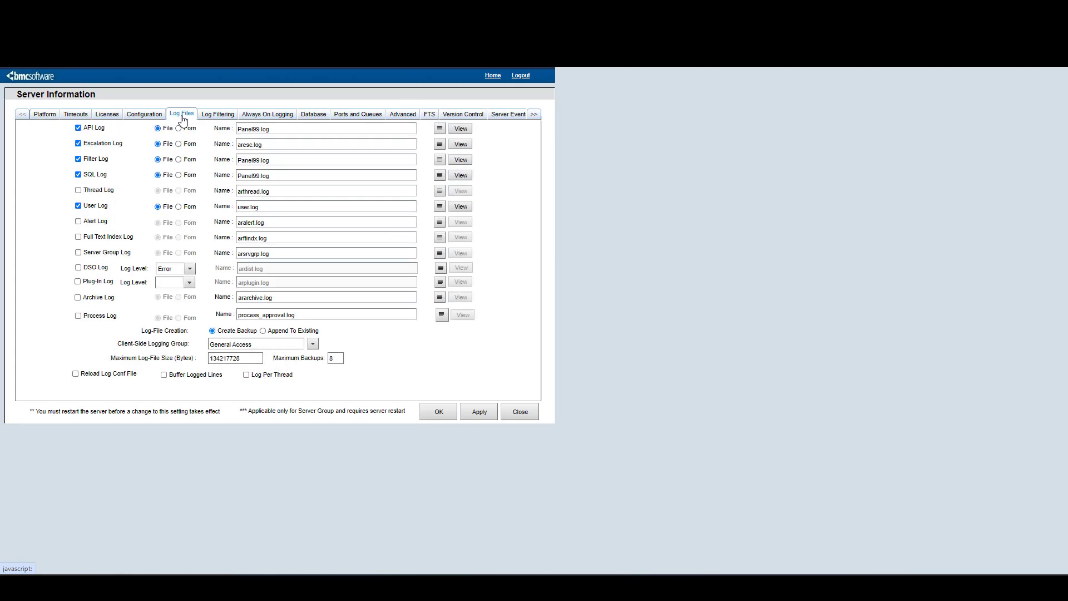
click(78, 316)
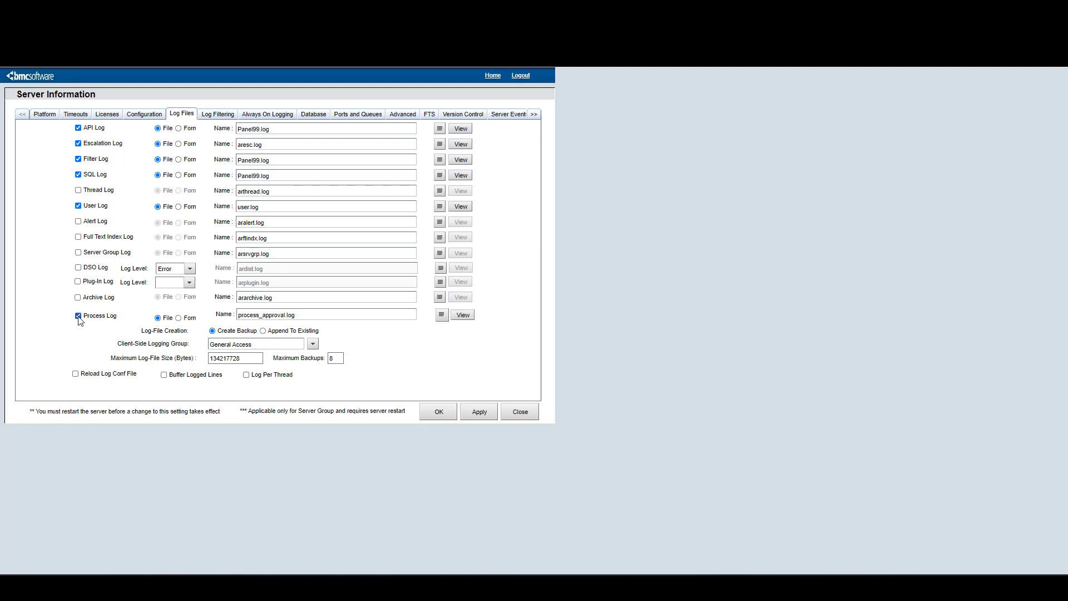
click(481, 413)
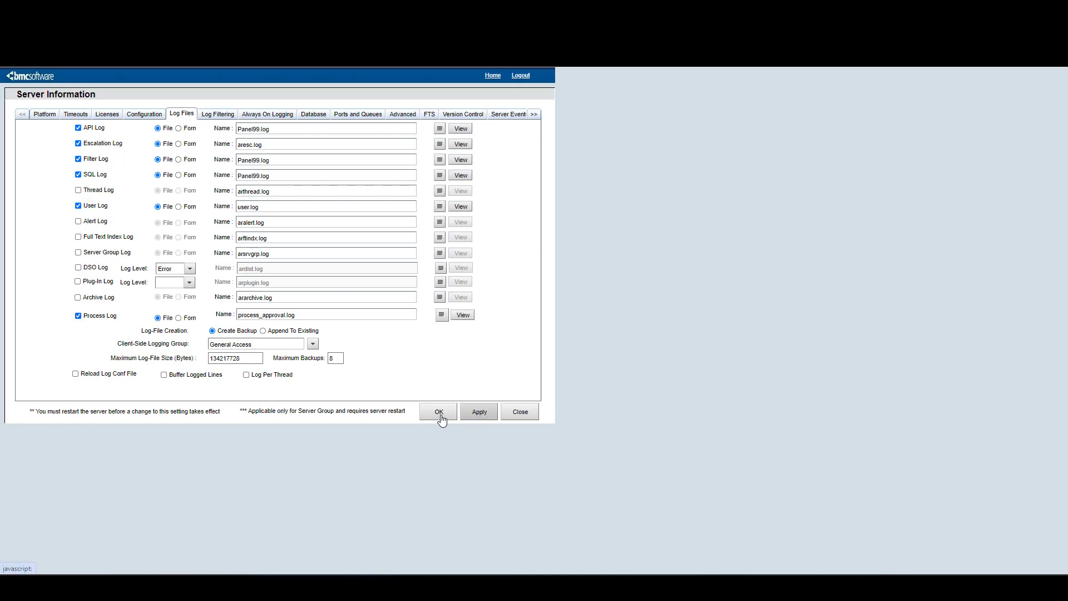
click(439, 418)
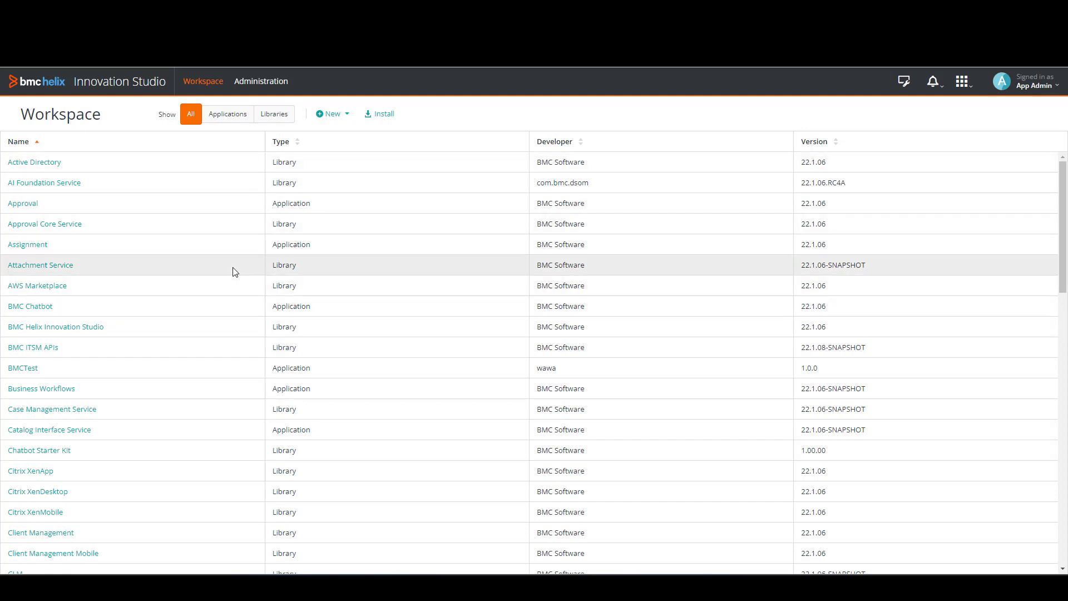
Switch to BMC Helix Innovation Studio and open the logger configuration for com.bmc.arsys.rx.approval.
click(263, 84)
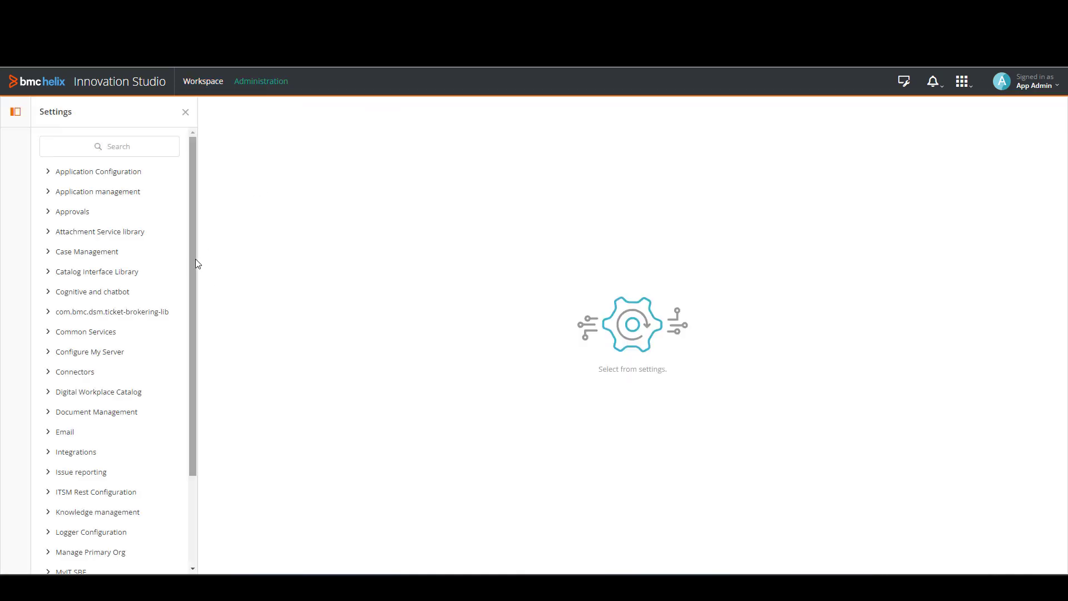
drag(196, 265, 189, 353)
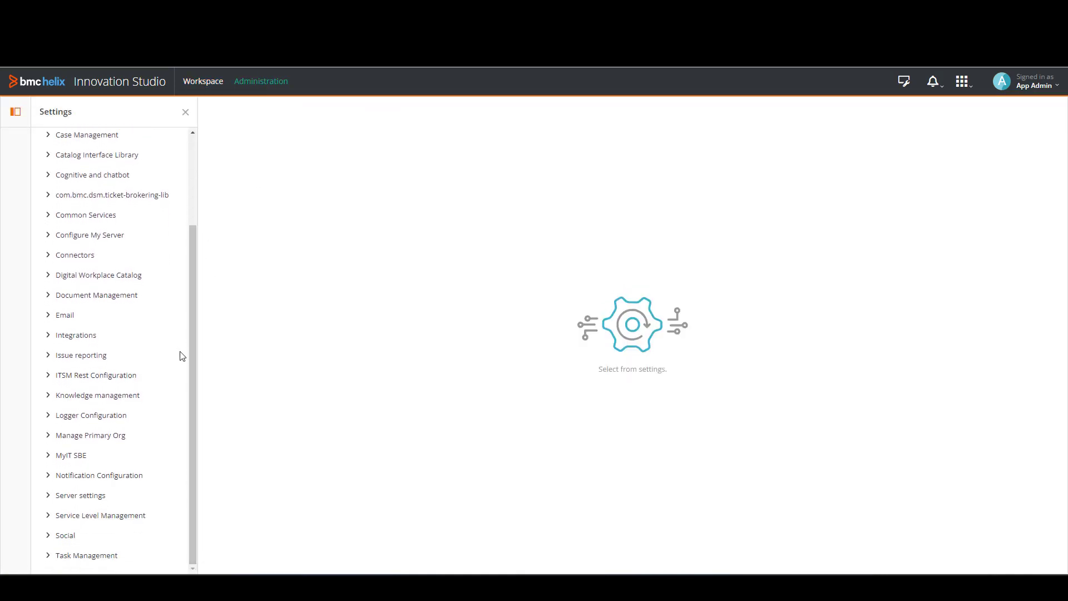
click(48, 416)
drag(192, 285, 191, 316)
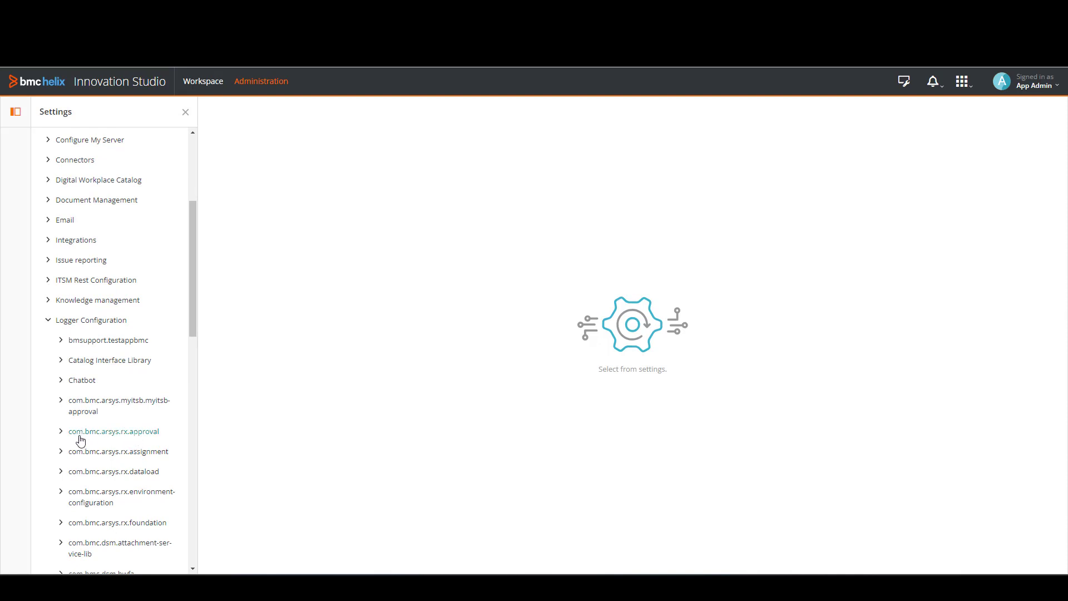
click(62, 432)
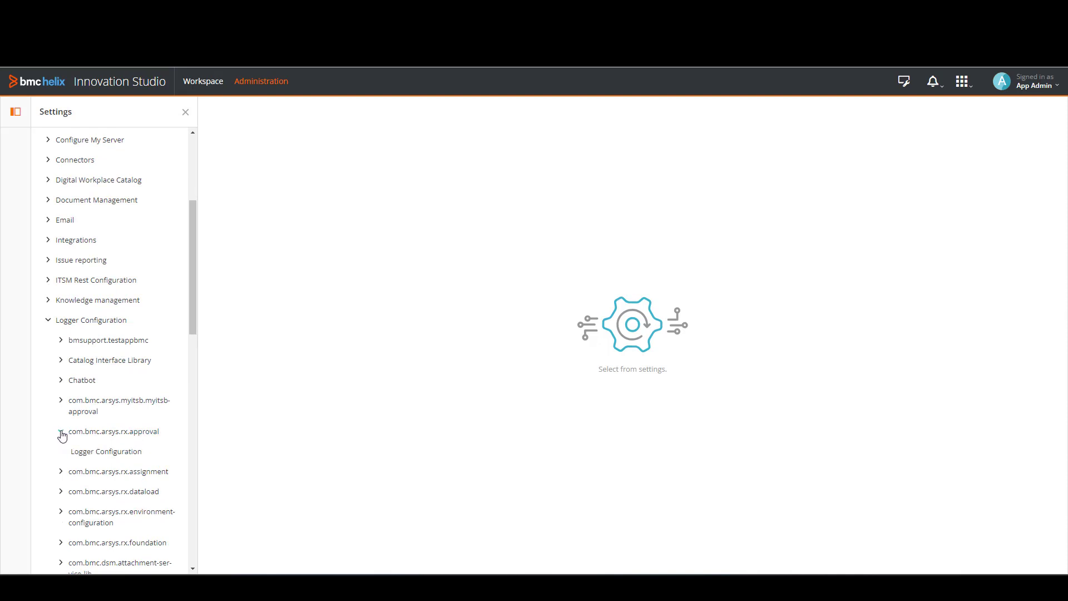
click(106, 458)
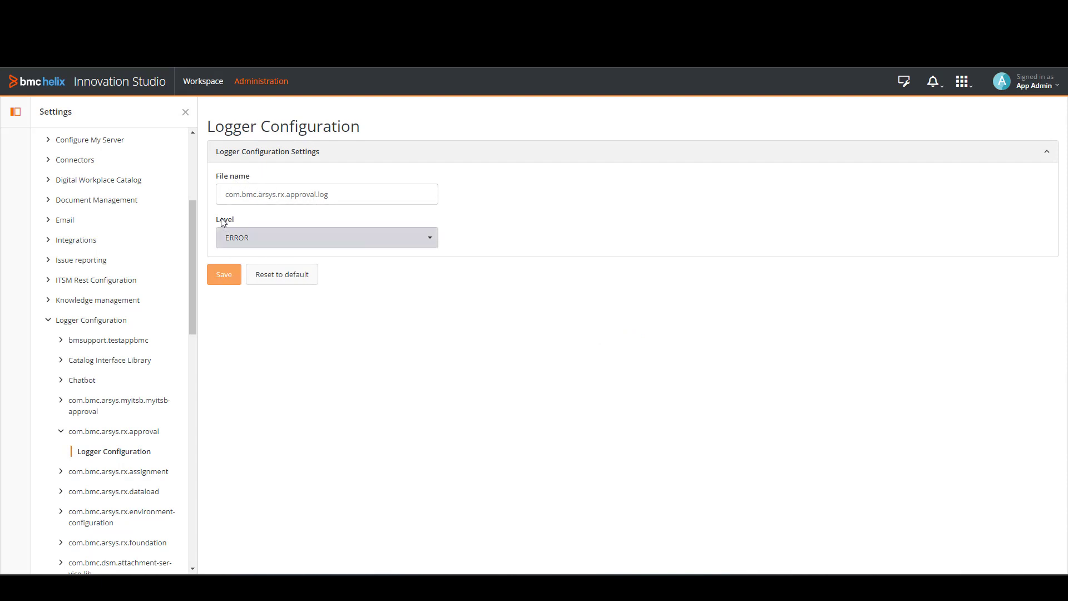
Set the approval logger's level to DEBUG and save the configuration.
click(408, 243)
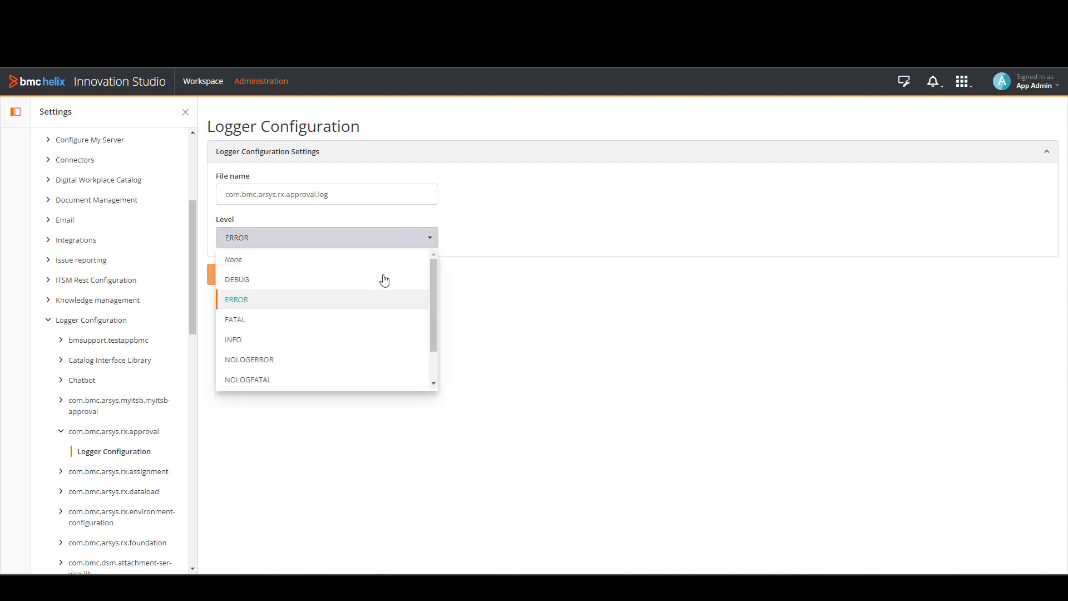
click(238, 279)
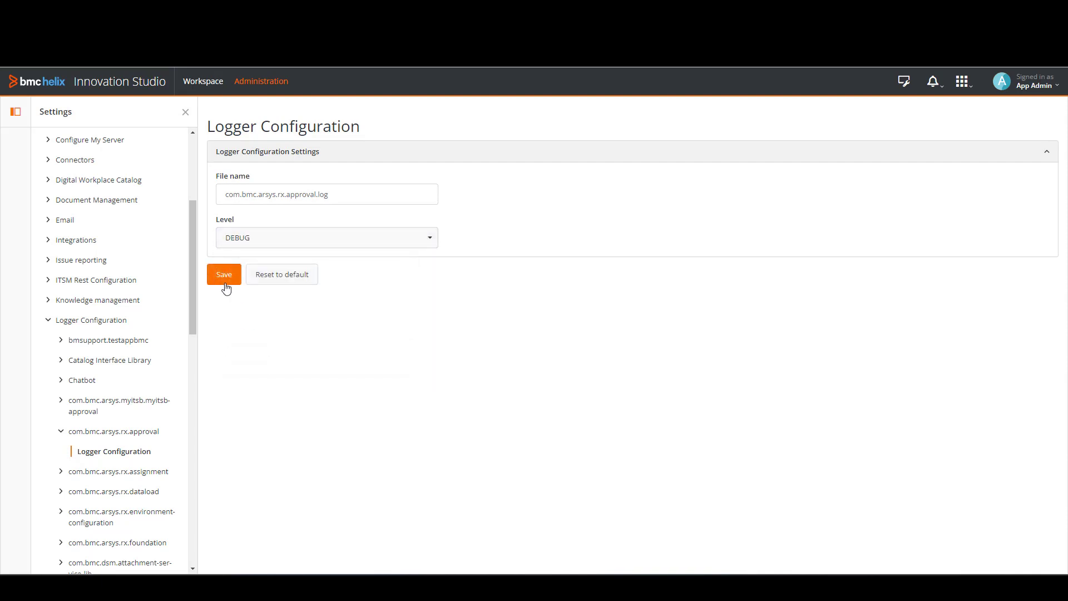
click(223, 281)
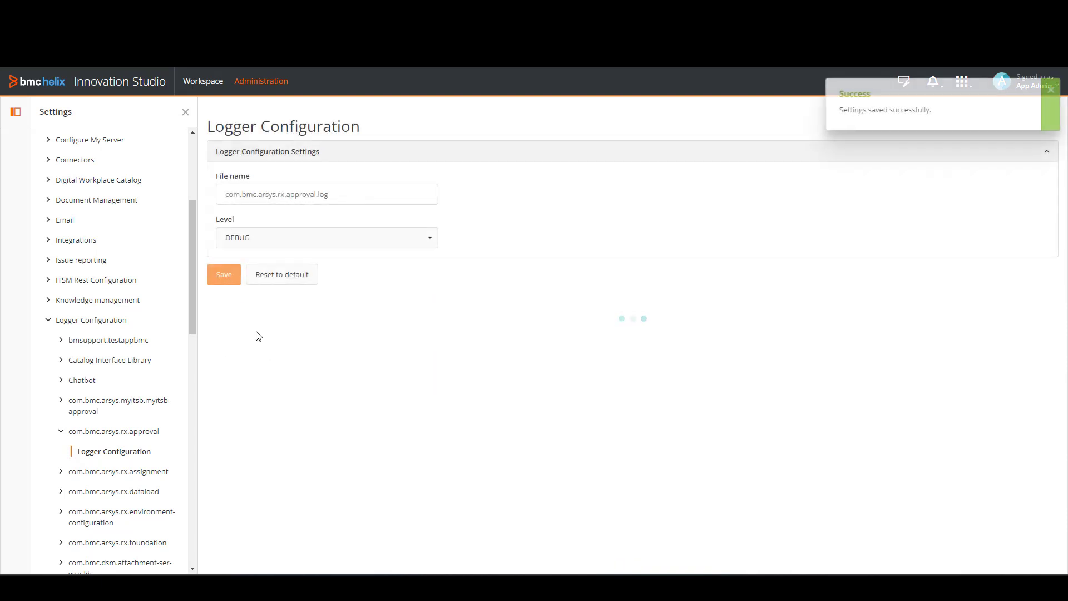